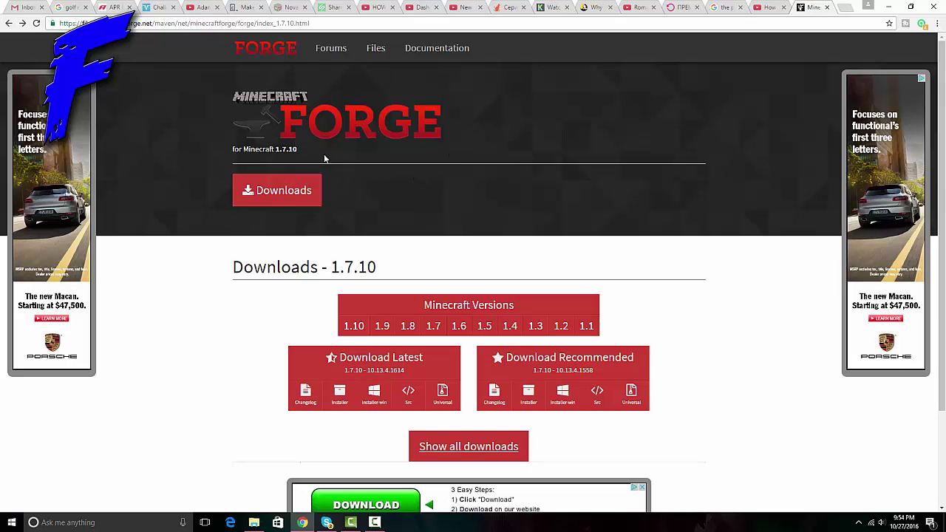
Download the latest Forge Windows installer for Minecraft 1.7.10, skipping the advertisement, and minimize the browser
mouse_move(426, 332)
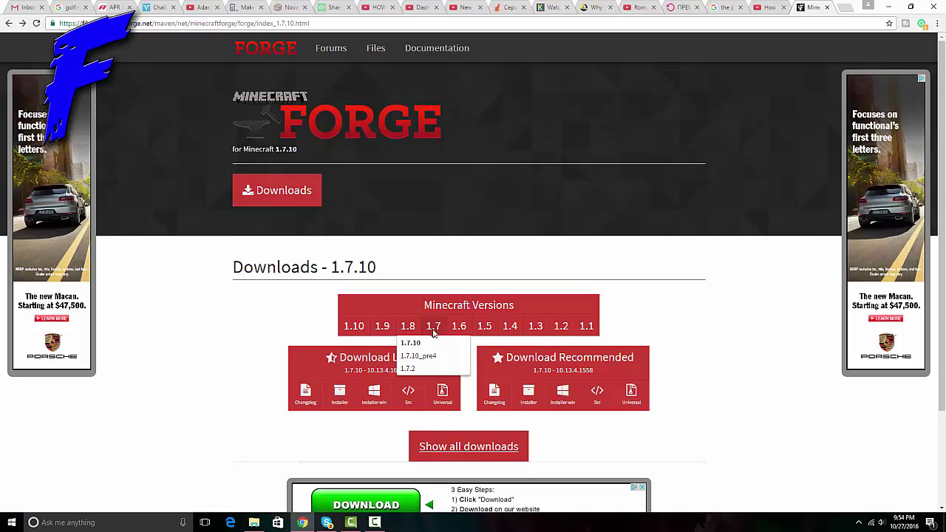
click(371, 396)
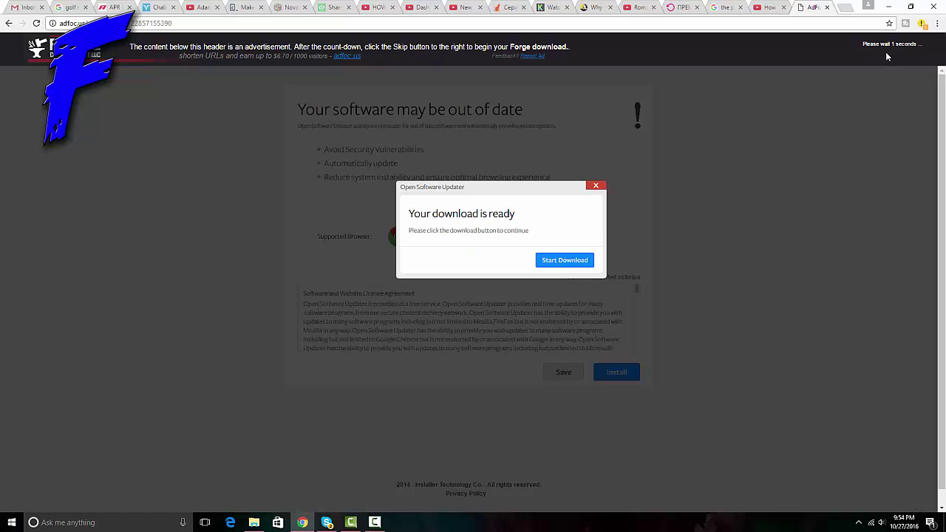
click(881, 50)
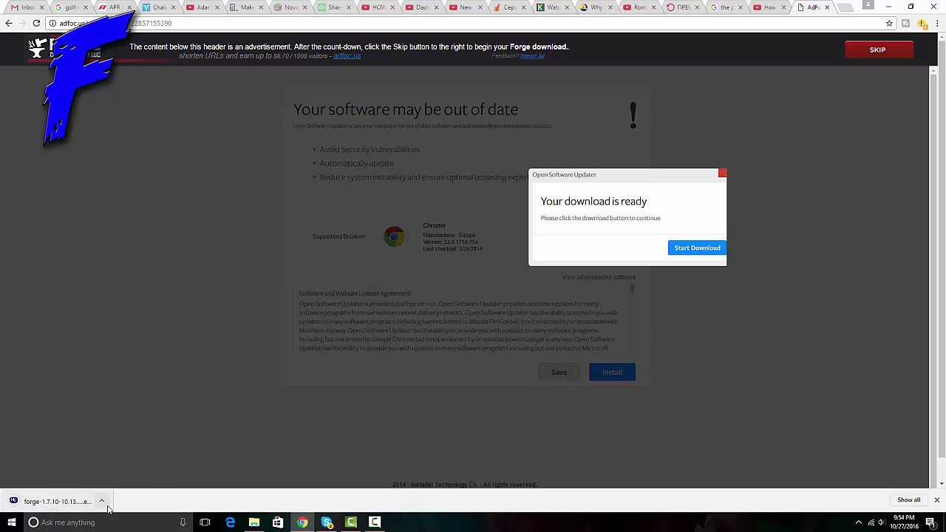
click(826, 10)
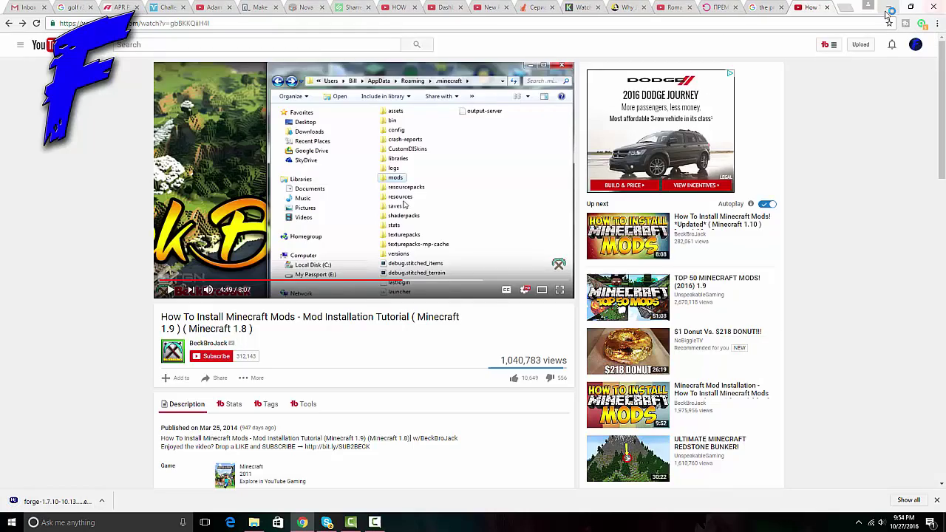
click(888, 6)
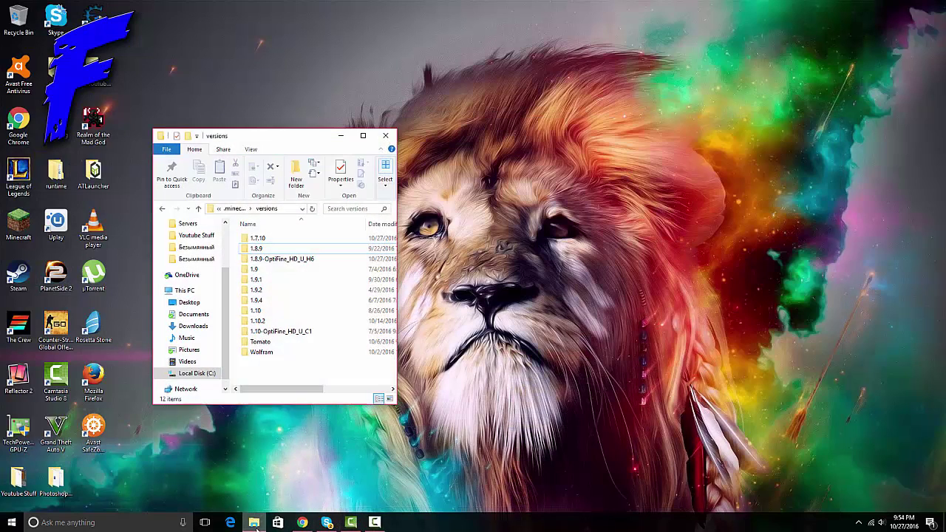
In the Downloads folder, delete the old Forge installer log and the duplicate Forge 1.7.10 installer
scroll(197, 240, up, 1)
click(193, 224)
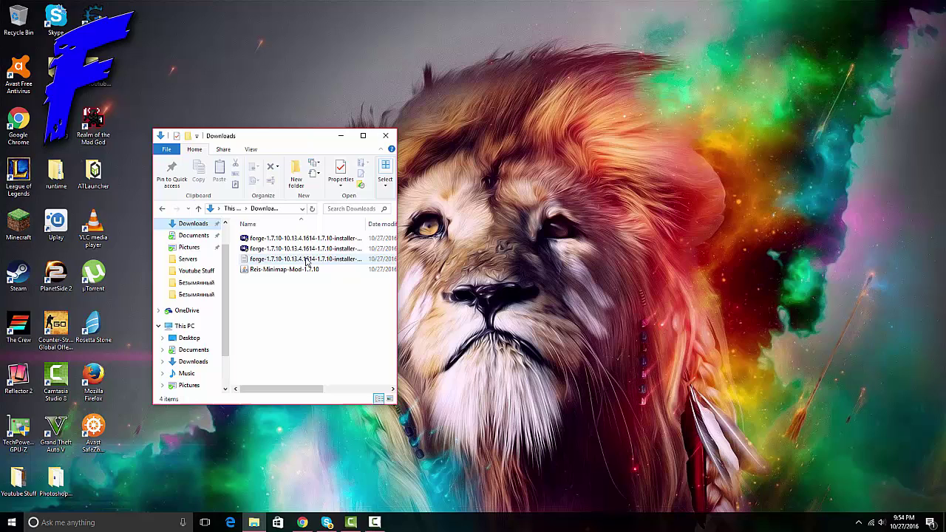
click(298, 259)
key(Delete)
key(Delete)
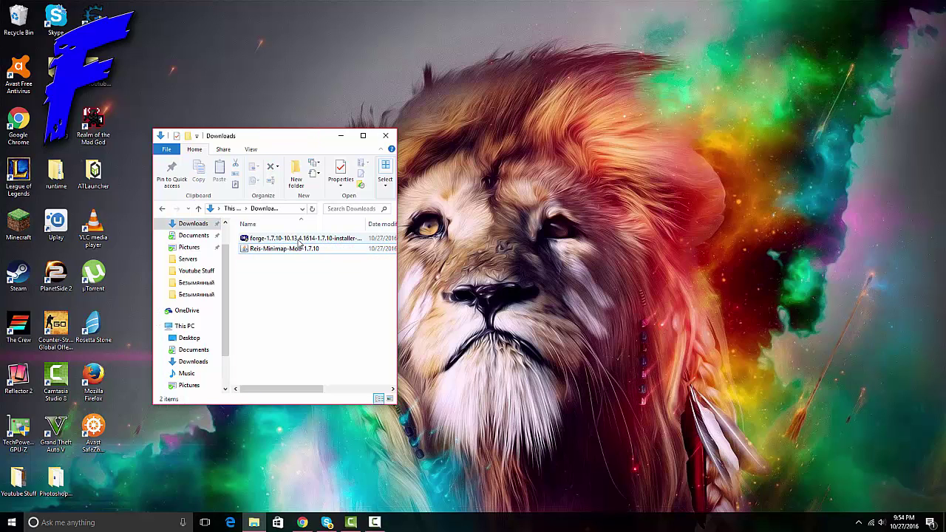
Launch the Forge 1.7.10 installer from Downloads and empty the Recycle Bin while it loads
click(298, 239)
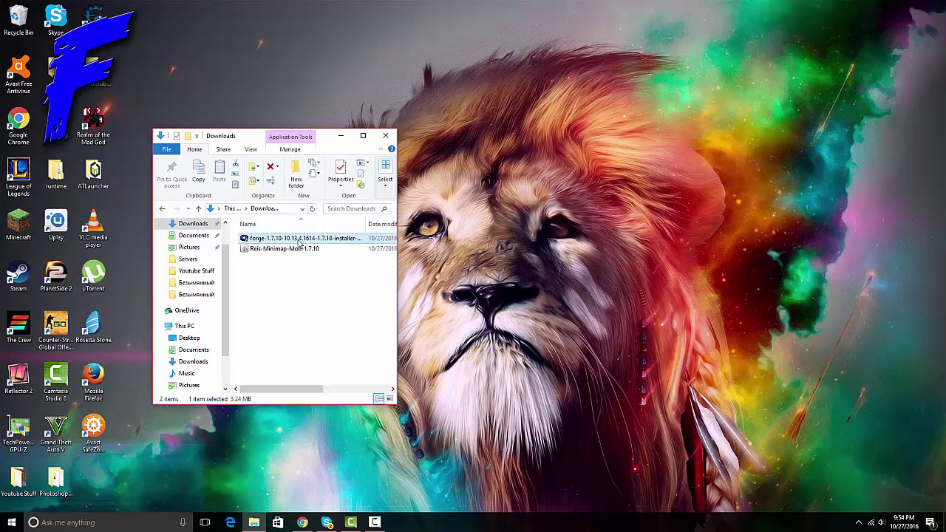
click(9, 21)
right_click(9, 20)
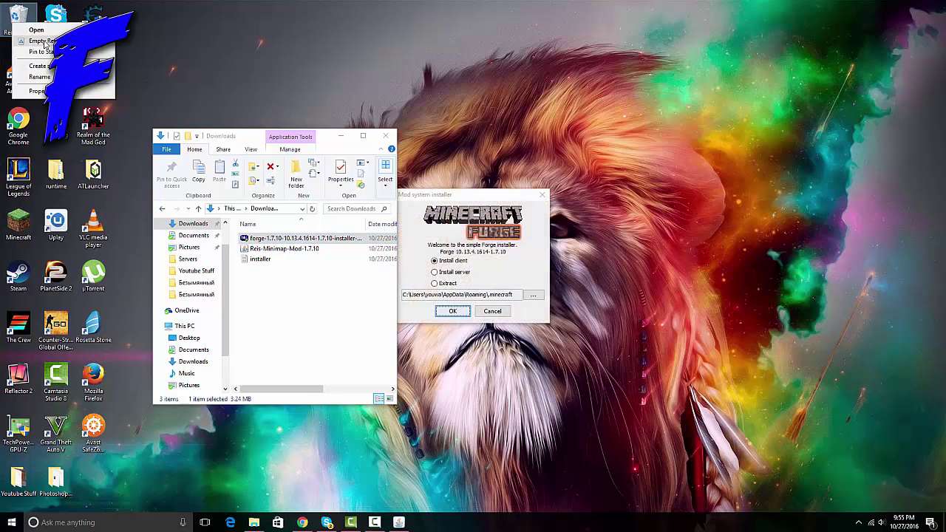
click(37, 41)
click(508, 271)
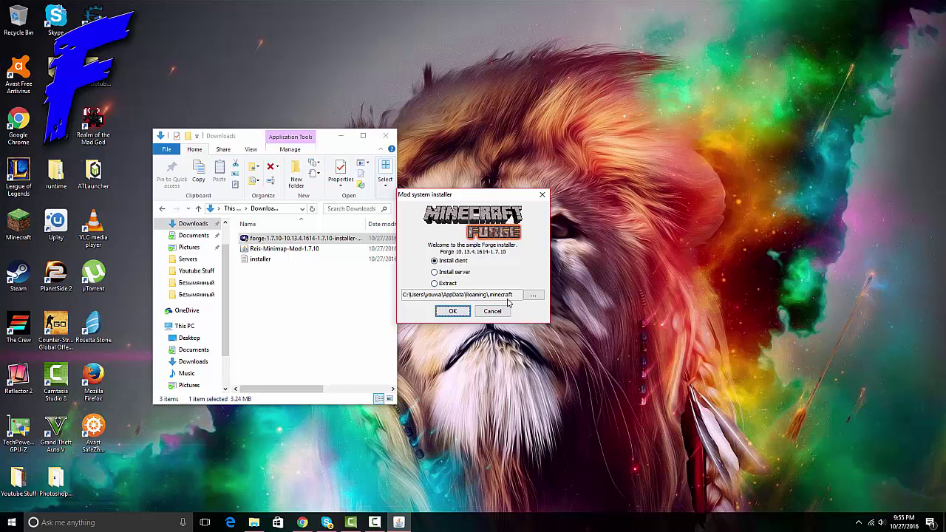
Install the Forge client into the .minecraft folder and move Reis-Minimap-Mod-1.7.10 from Downloads to the desktop
click(453, 312)
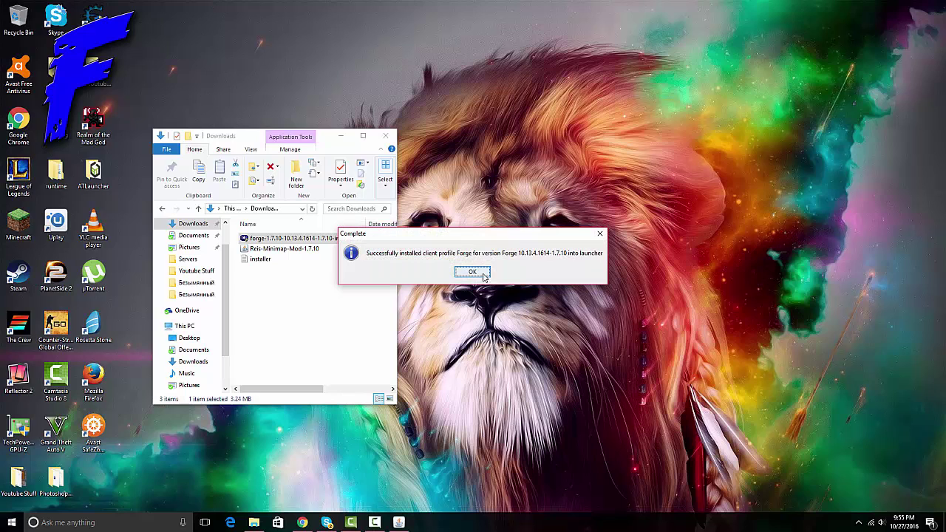
click(473, 273)
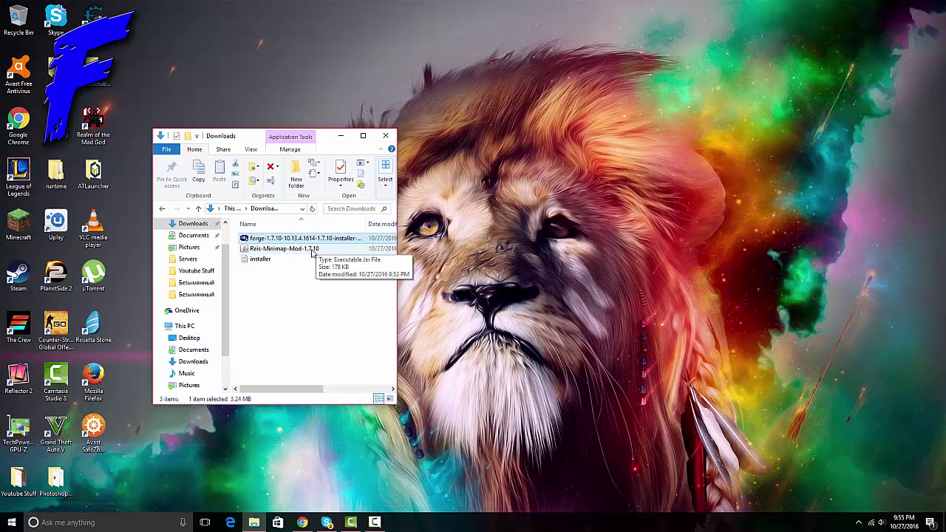
drag(310, 249, 517, 226)
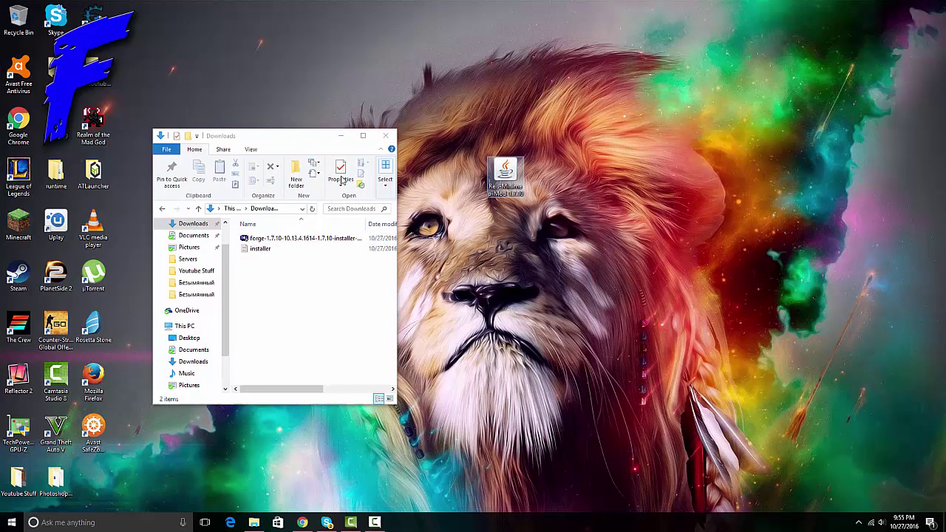
click(385, 136)
Search Windows for %appdata%, open the Roaming folder and enter its .minecraft folder
click(140, 523)
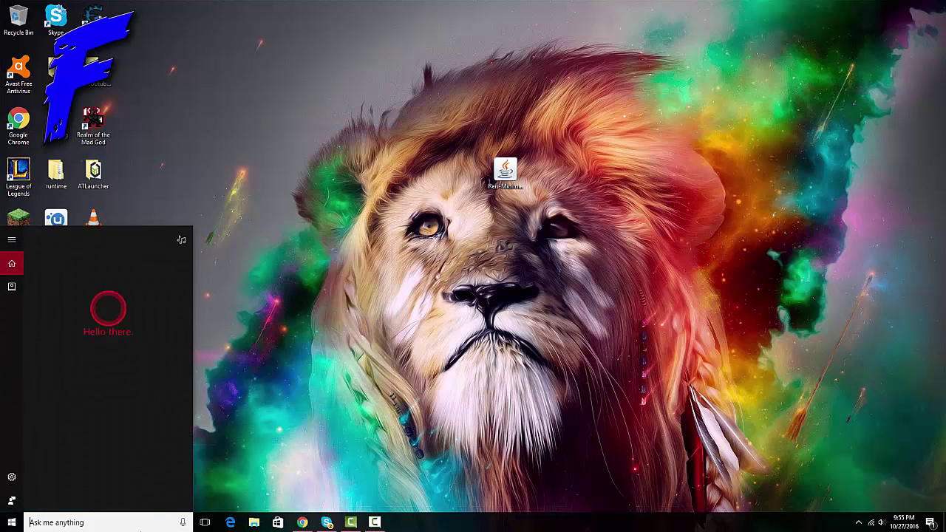
text(%appd)
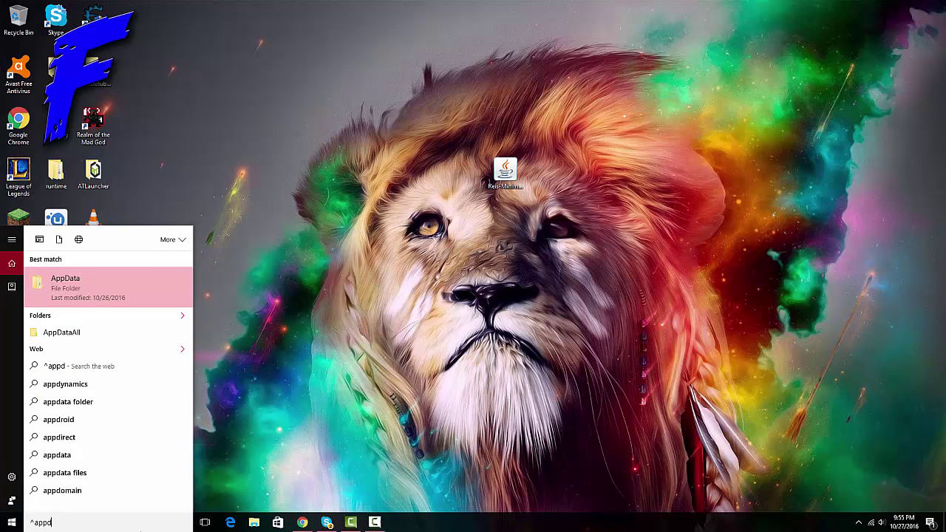
key(BackSpace)
key(BackSpace)
key(BackSpace)
key(BackSpace)
key(BackSpace)
text(%appda)
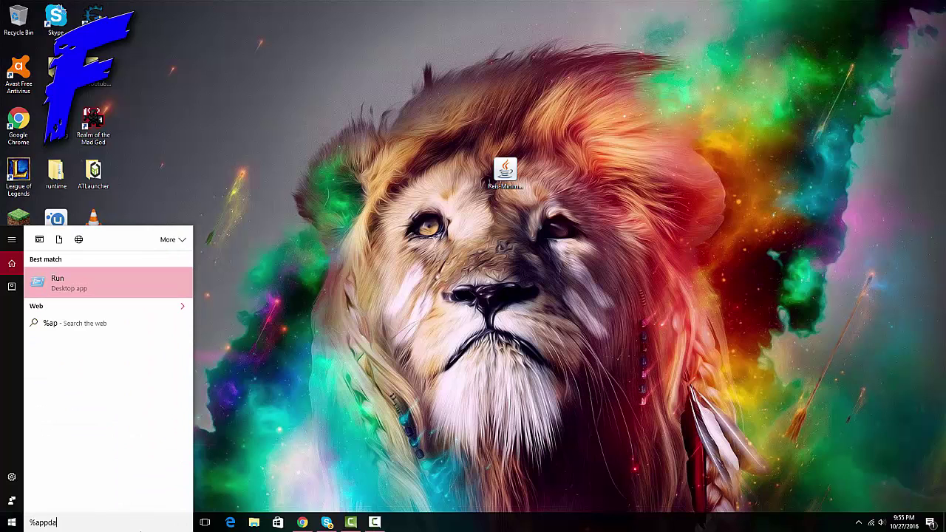
text(ta%)
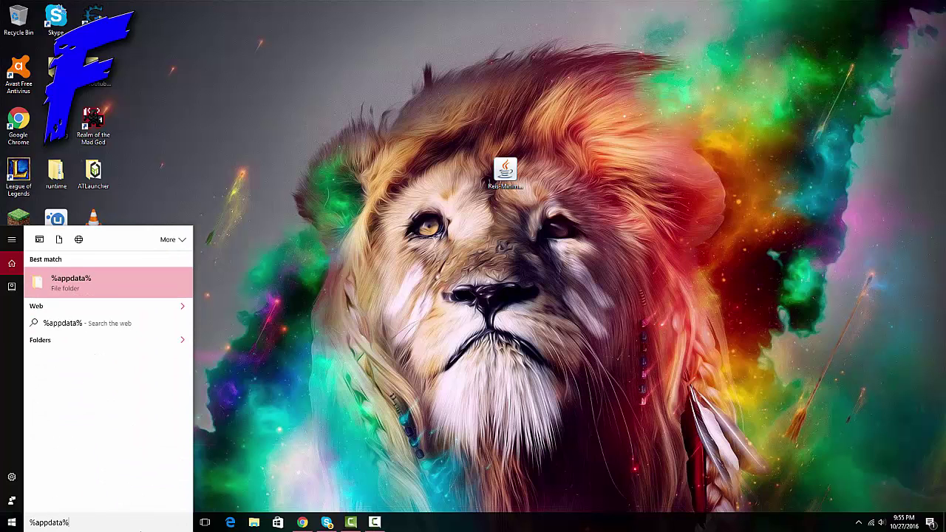
key(Return)
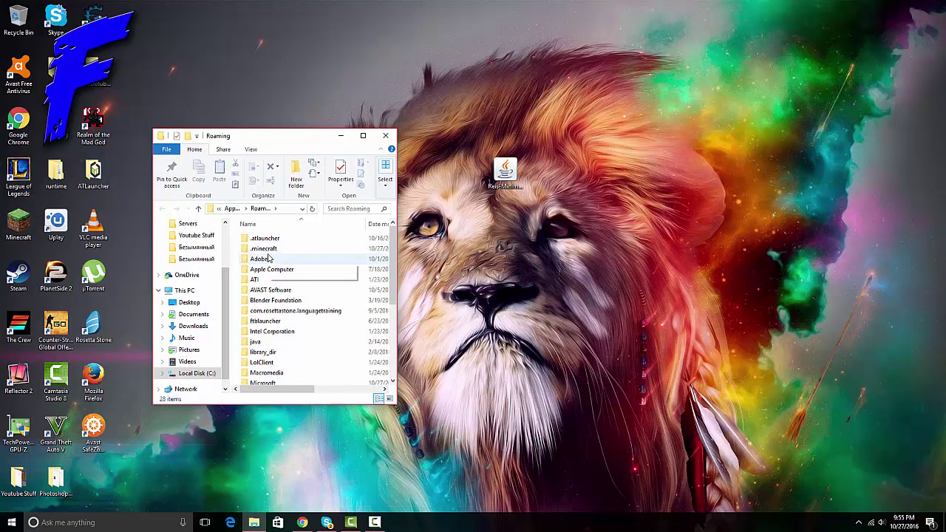
double_click(263, 249)
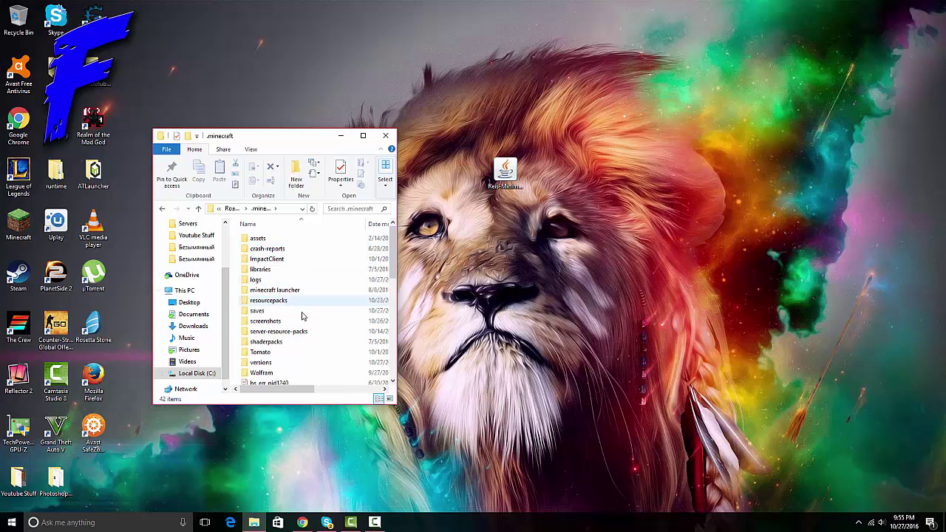
Check the versions folder for the Forge 1.7.10 installation and return to the .minecraft folder
scroll(301, 319, down, 1)
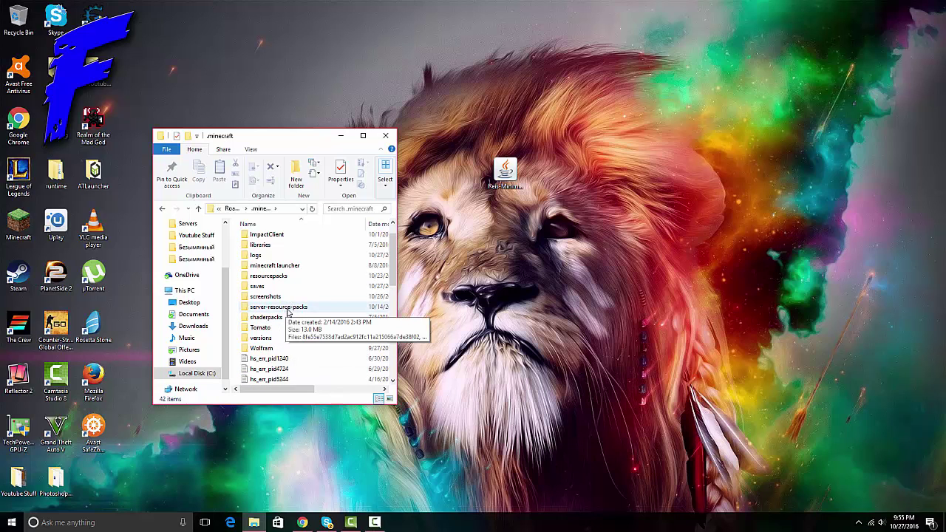
double_click(274, 340)
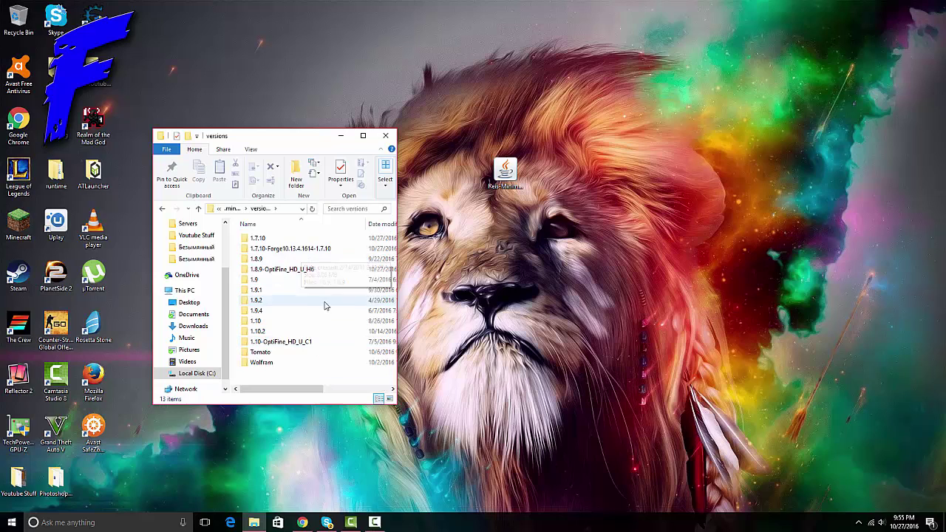
click(161, 211)
Create a folder named mods inside the .minecraft folder
click(507, 184)
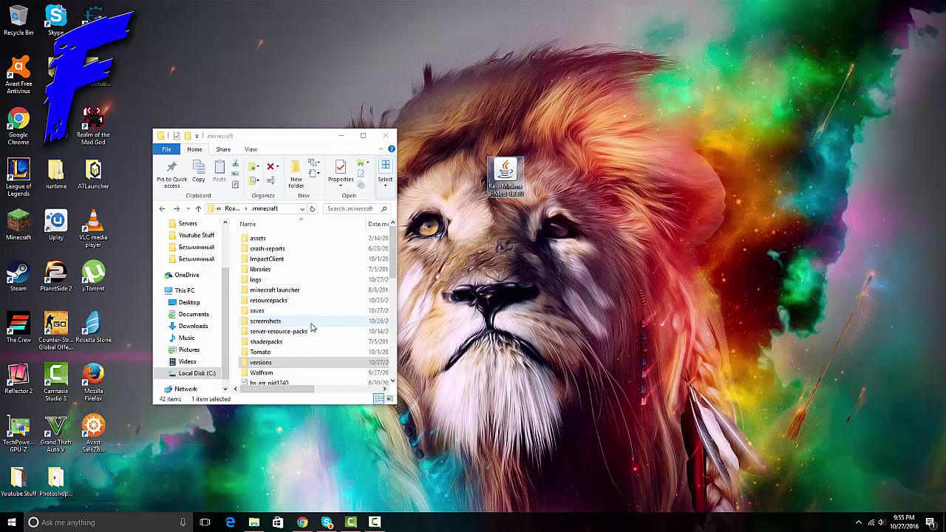
right_click(235, 274)
mouse_move(280, 404)
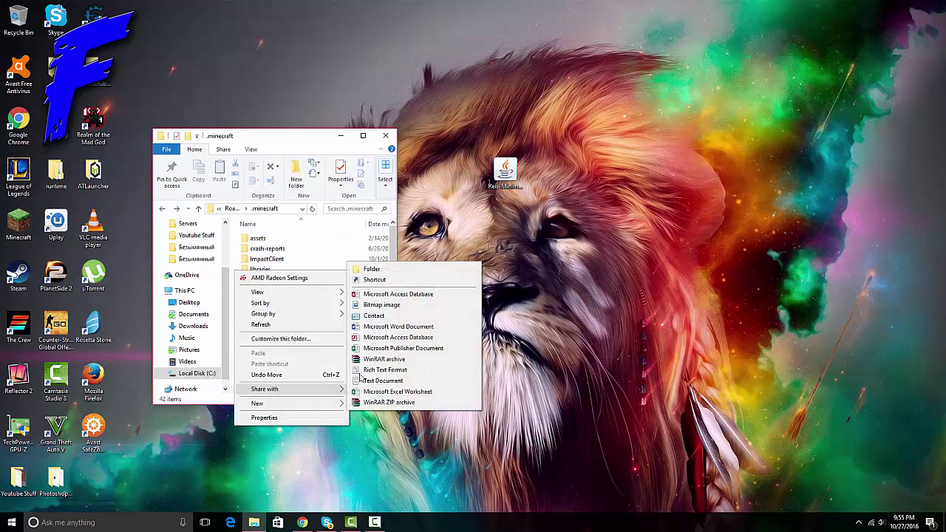
click(372, 269)
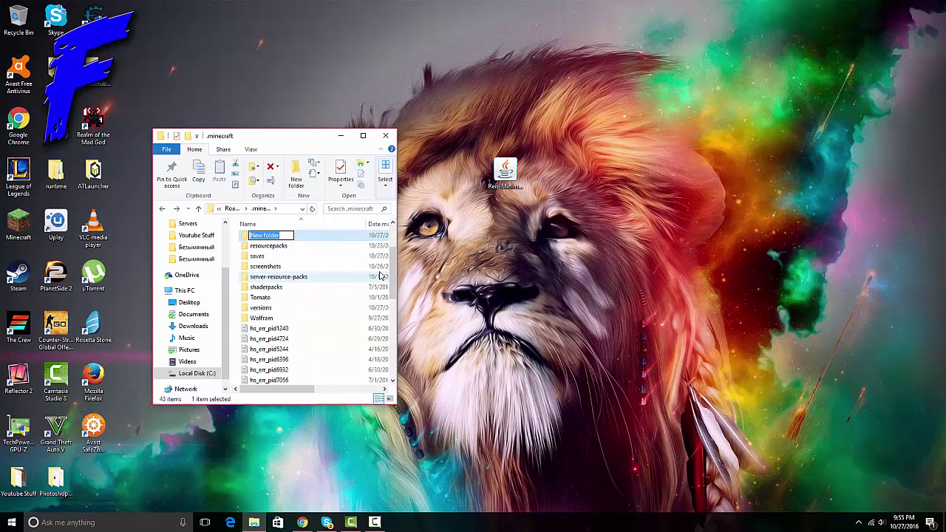
text(mods)
key(Return)
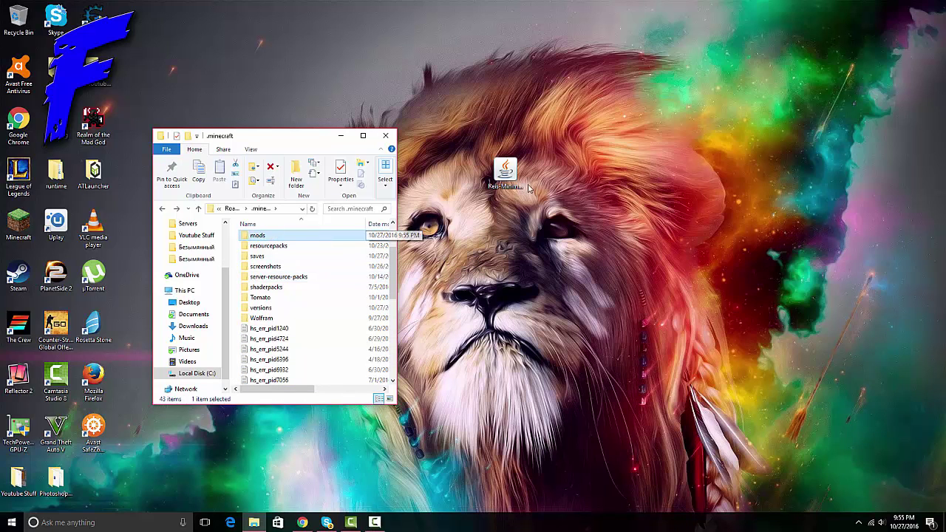
Move Reis-Minimap-Mod-1.7.10 from the desktop into the mods folder and close the file window
double_click(349, 242)
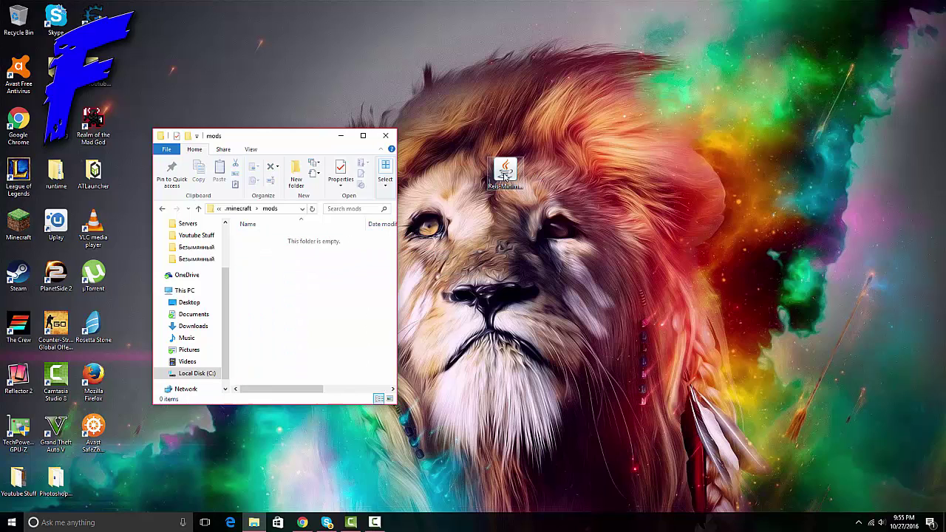
drag(505, 171, 331, 303)
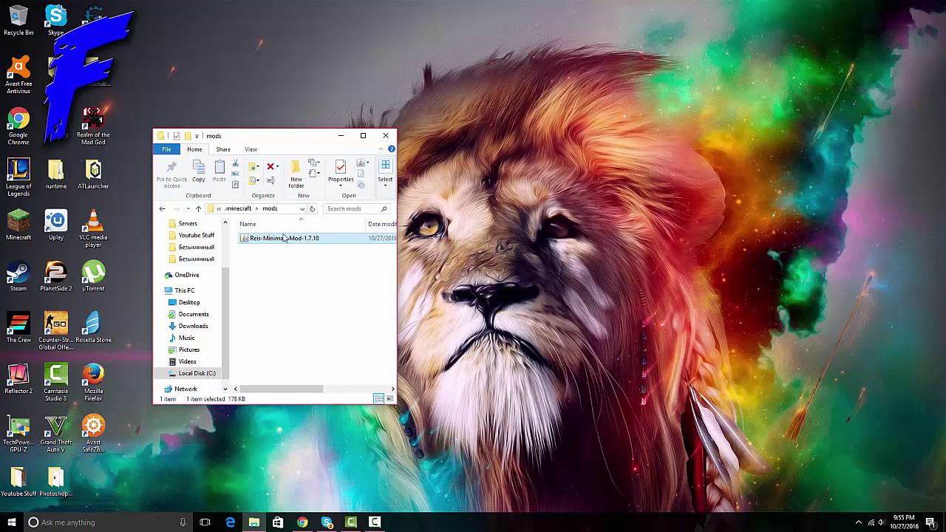
click(163, 210)
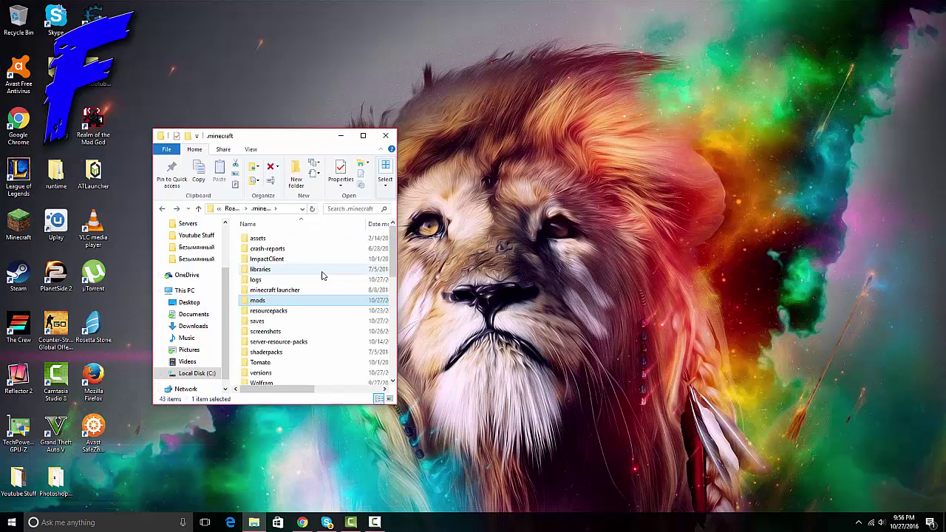
click(385, 135)
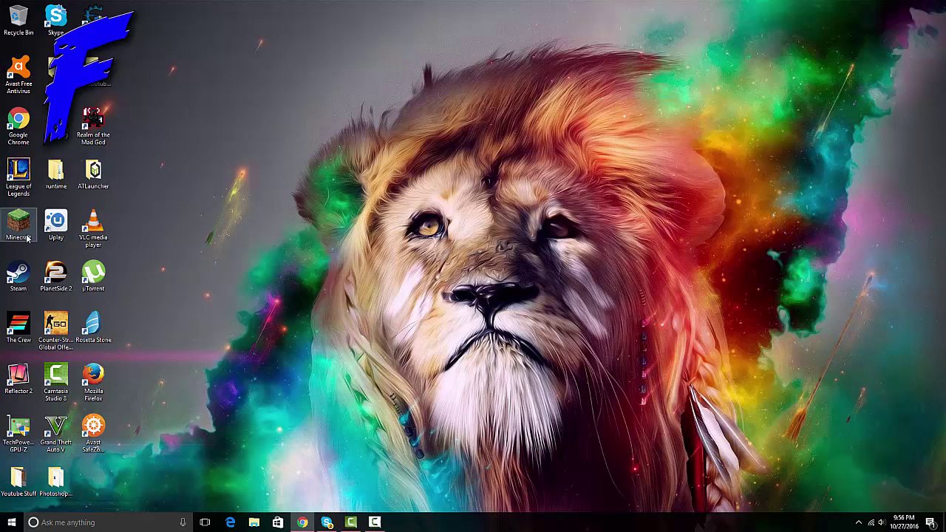
Open the Minecraft launcher and select the Mods profile
double_click(27, 237)
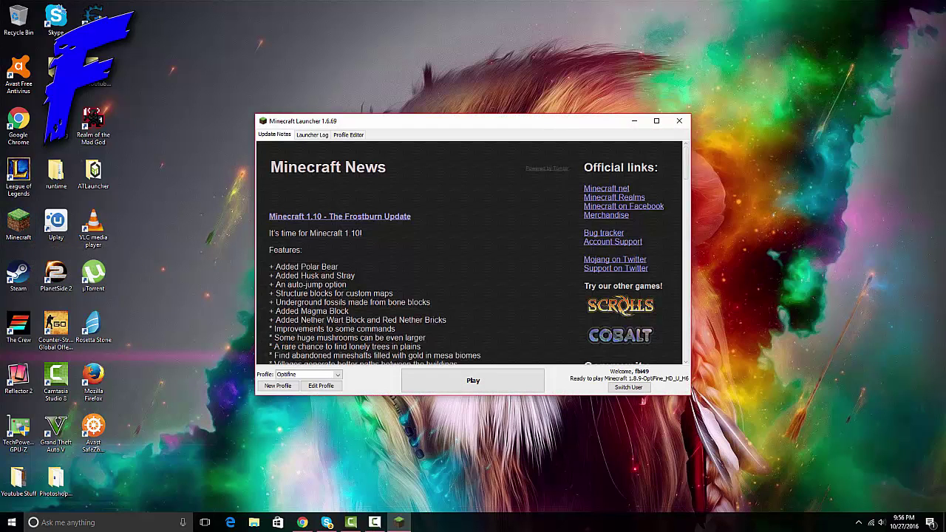
click(316, 374)
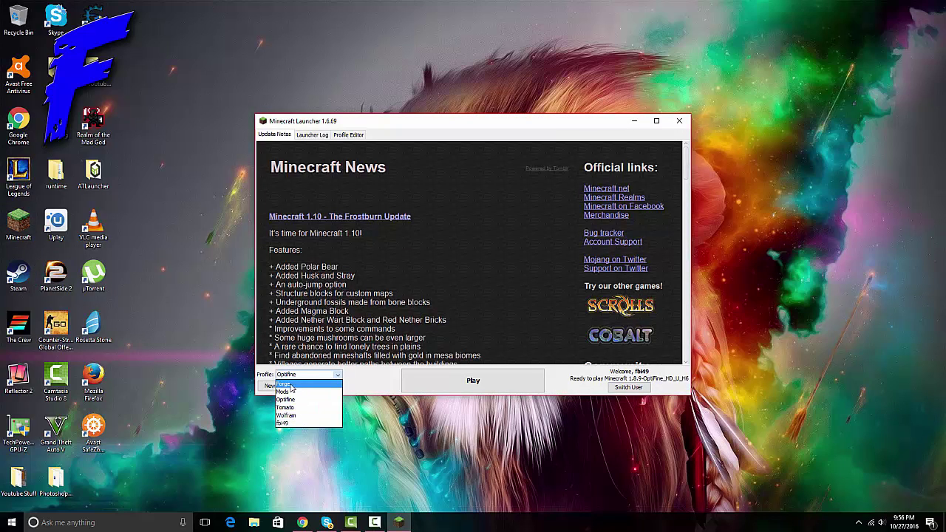
click(292, 392)
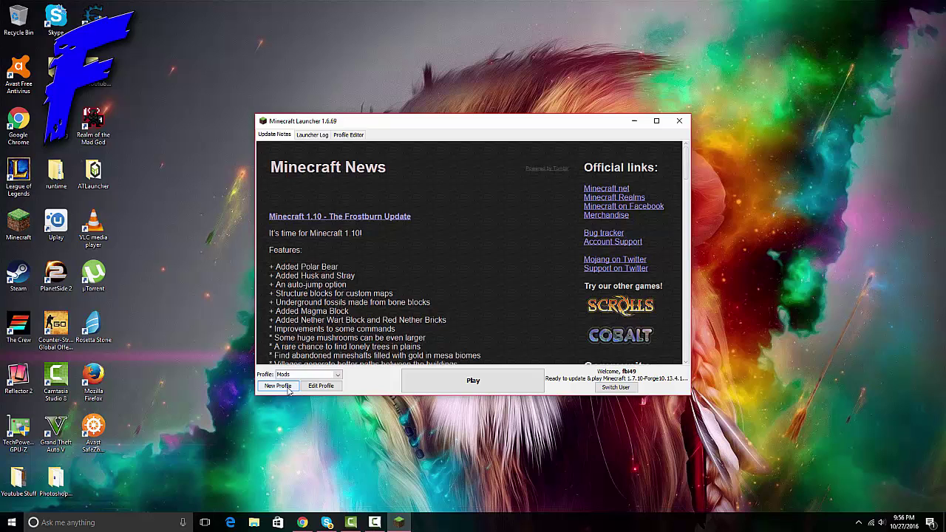
Review the Mods profile's settings, including the version it uses, and leave the editor without saving
click(320, 385)
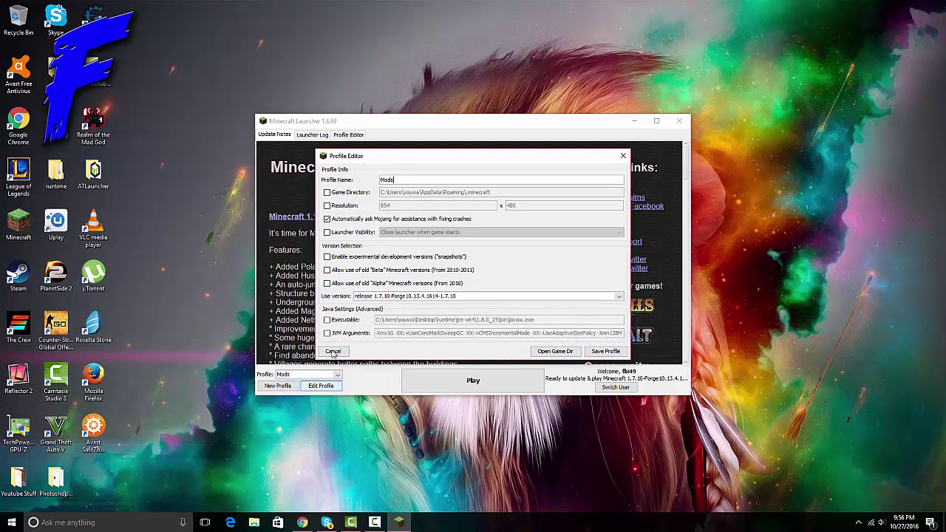
click(342, 352)
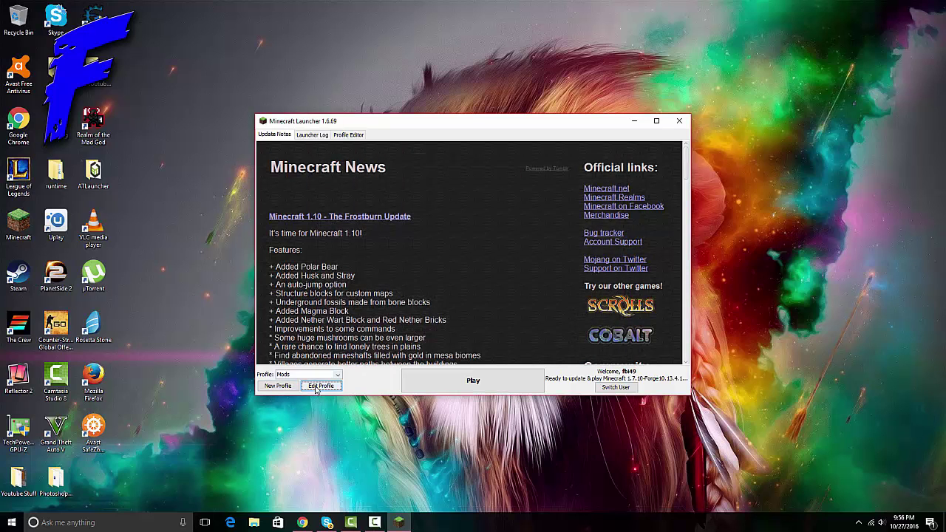
click(319, 385)
click(334, 351)
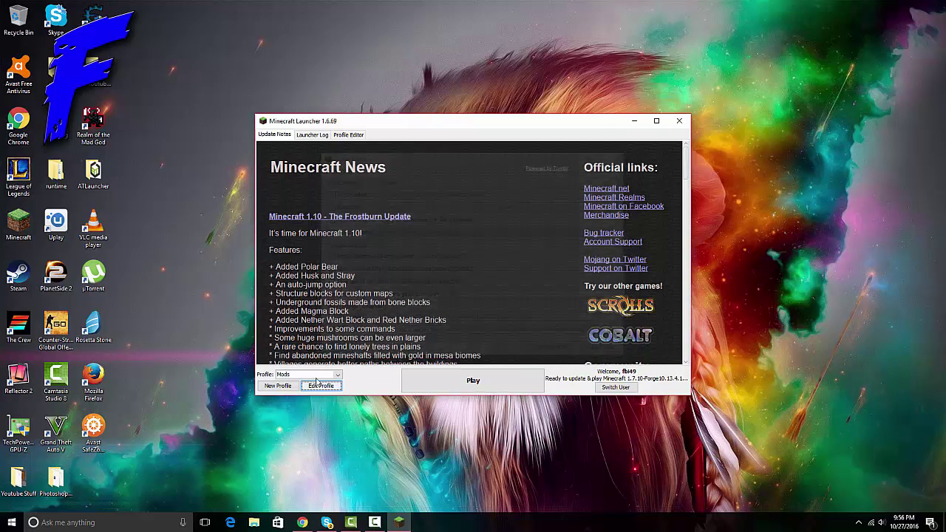
Select the Forge profile, use version release 1.7.10-Forge10.13.4.1614-1.7.10 for it, and save the profile
click(313, 374)
click(312, 391)
click(312, 388)
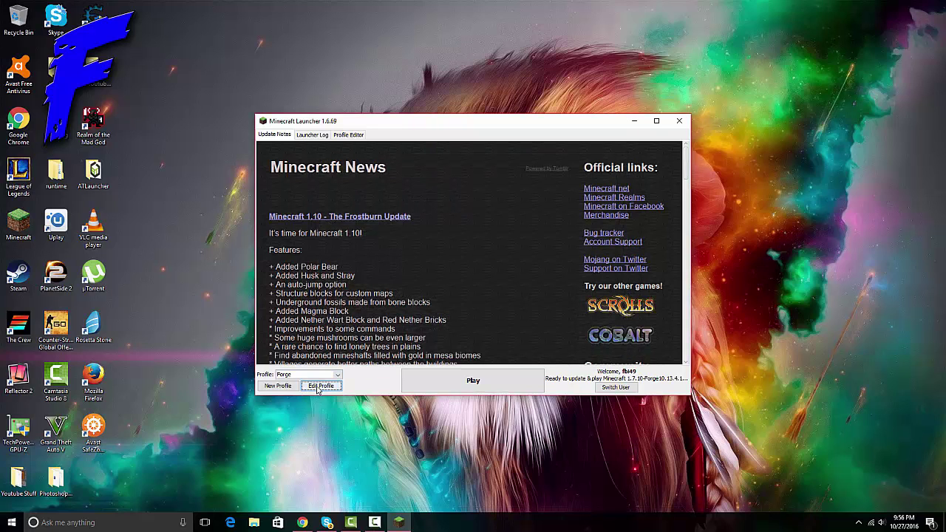
click(402, 297)
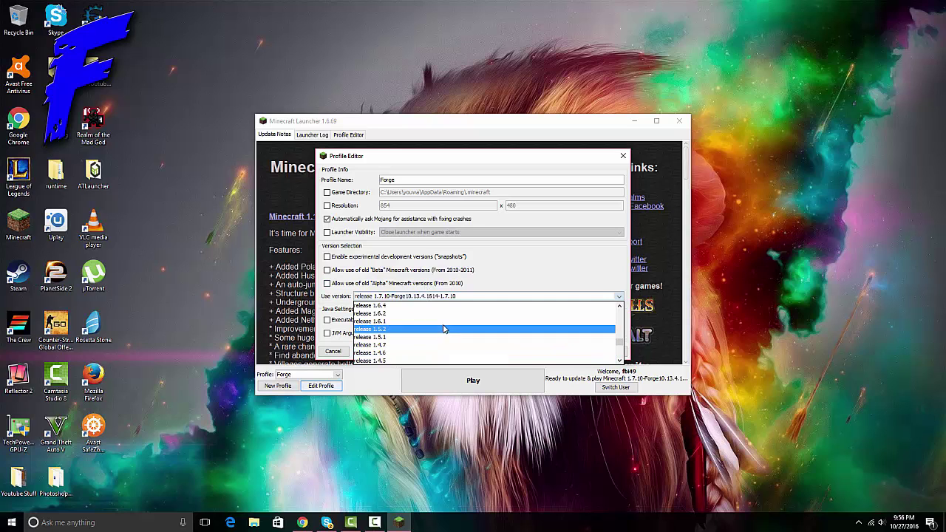
click(434, 360)
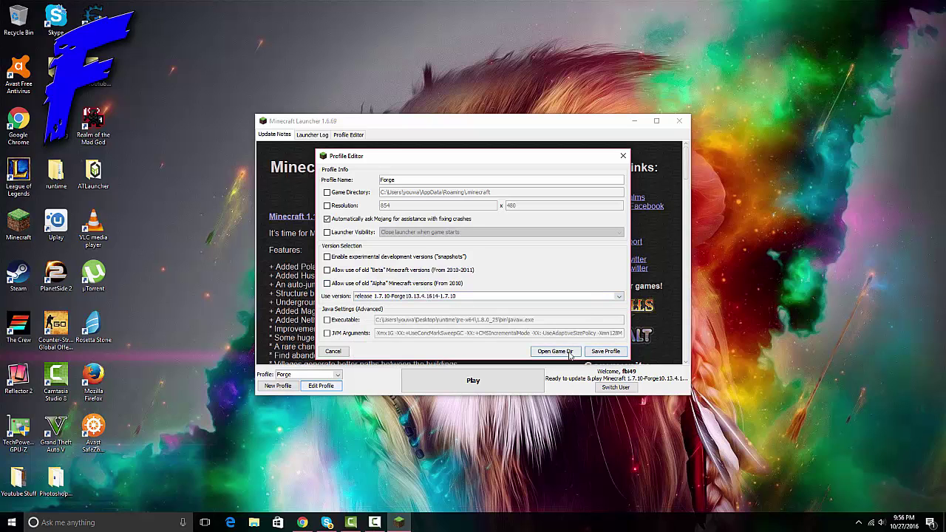
click(605, 351)
Keep Forge as the active launcher profile and start the game
click(338, 375)
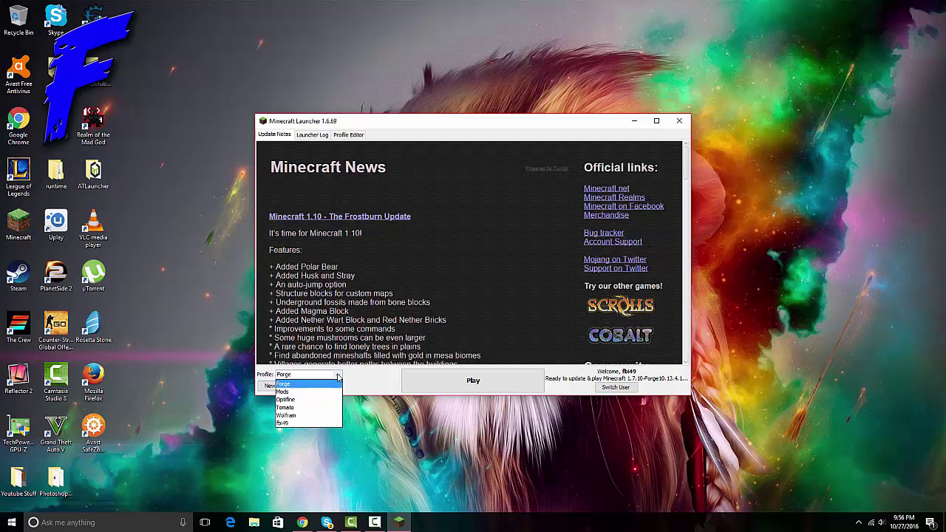
click(354, 382)
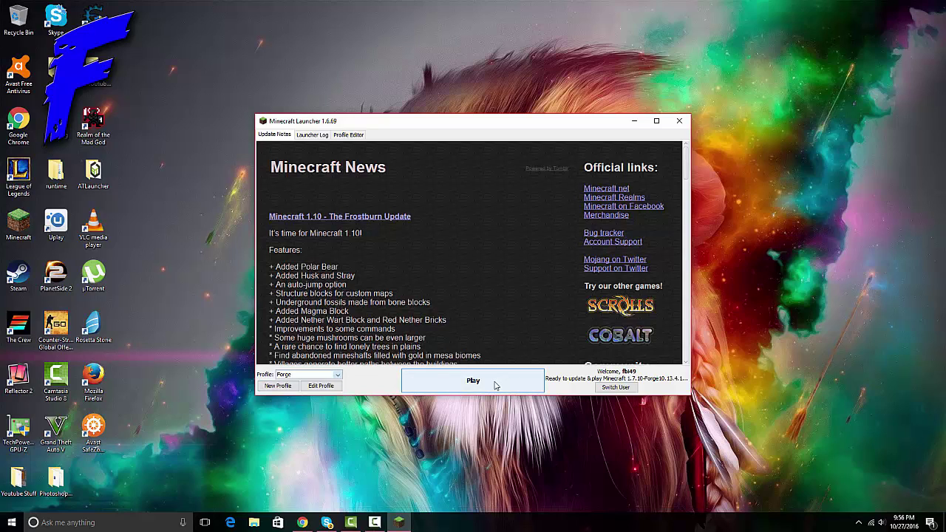
click(495, 385)
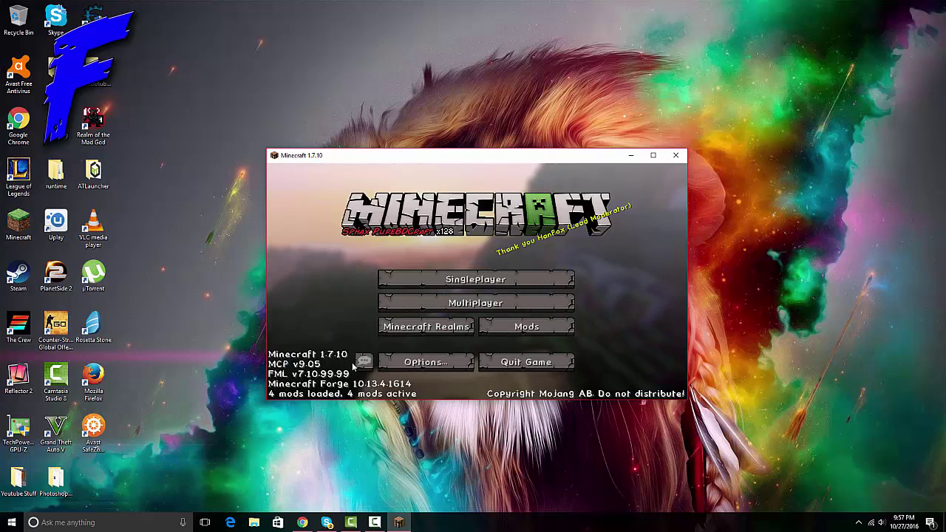
Enlarge the game window and load the singleplayer world New World dated 10/27/16 9:50 PM
key(F11)
click(476, 251)
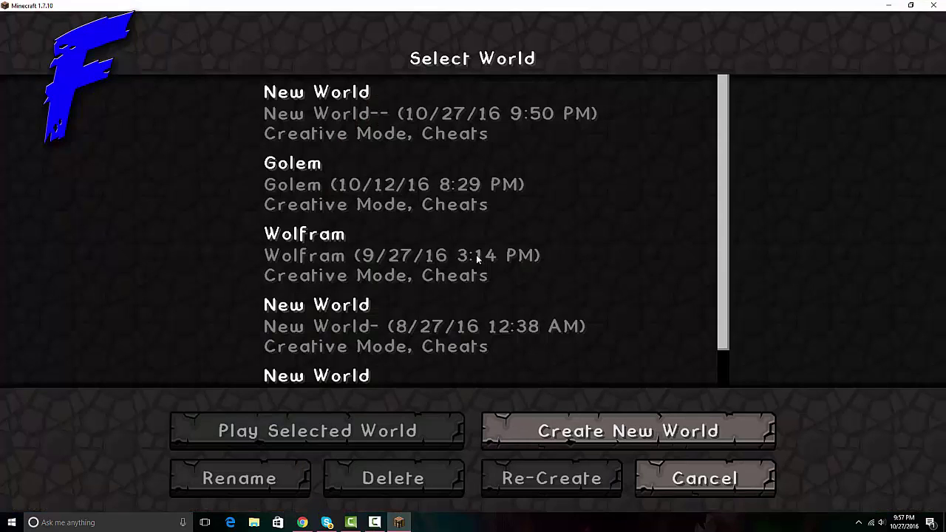
click(427, 118)
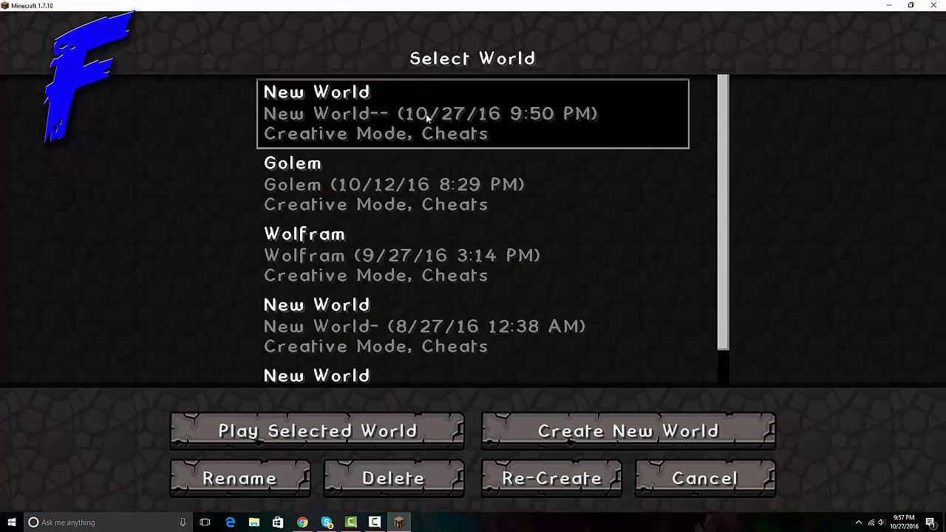
click(363, 428)
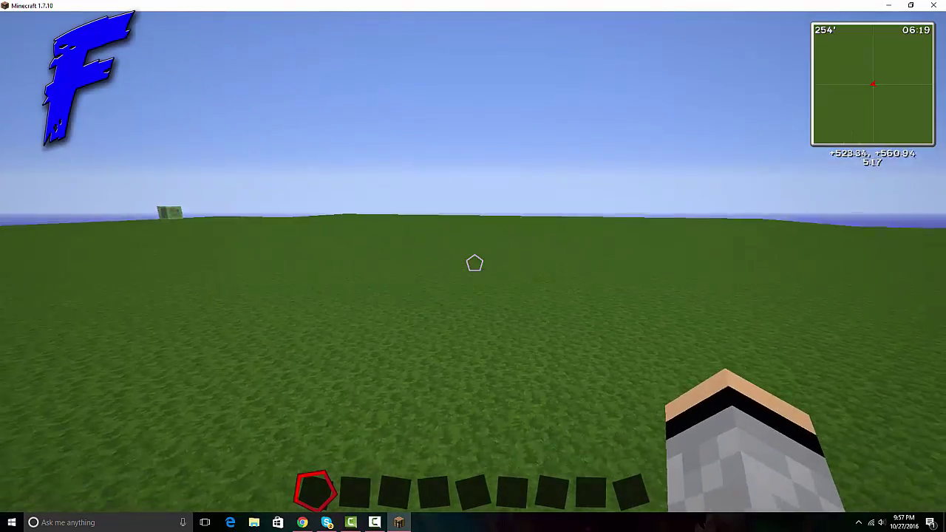
Walk around the world in several directions to examine how the minimap tracks heading, coordinates and time
key(w)
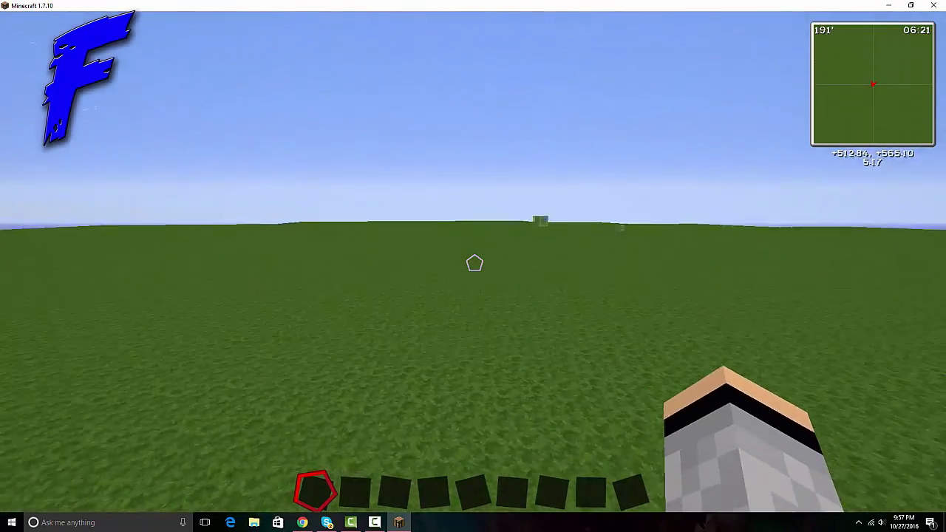
key(w)
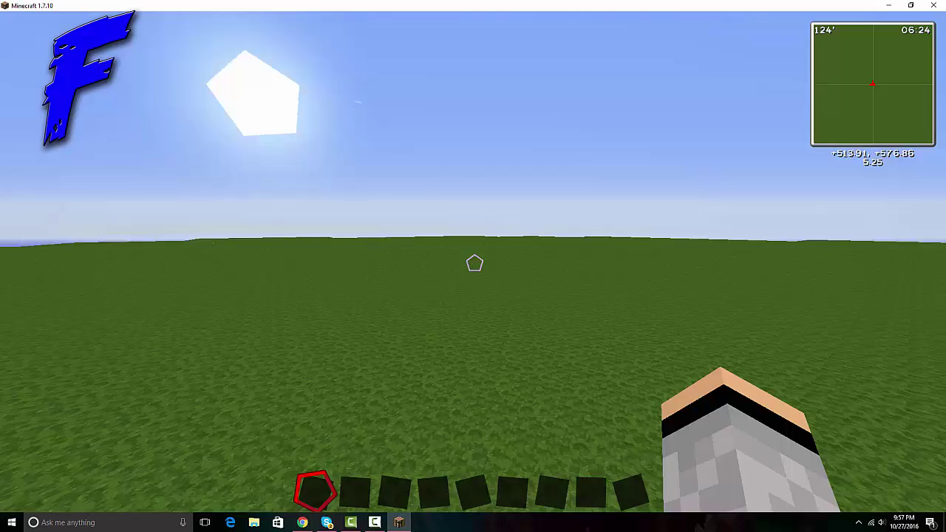
key(w)
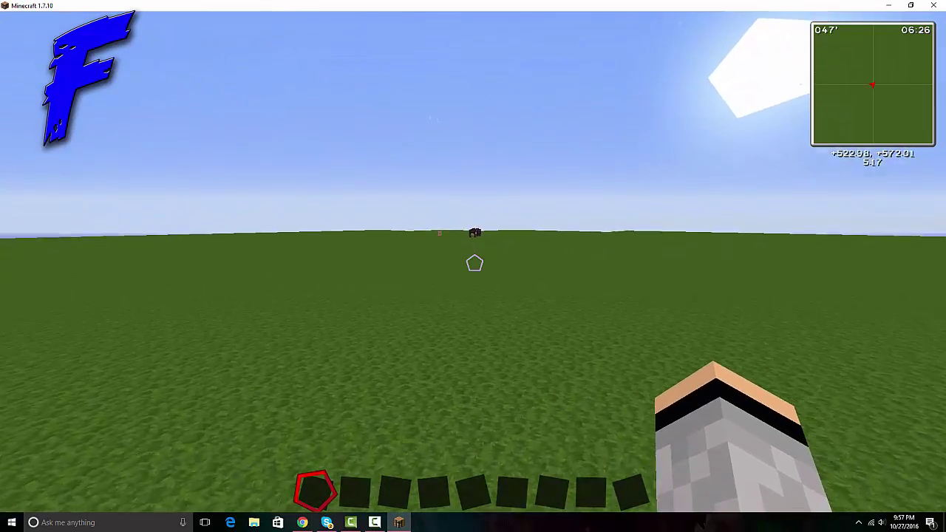
key(w)
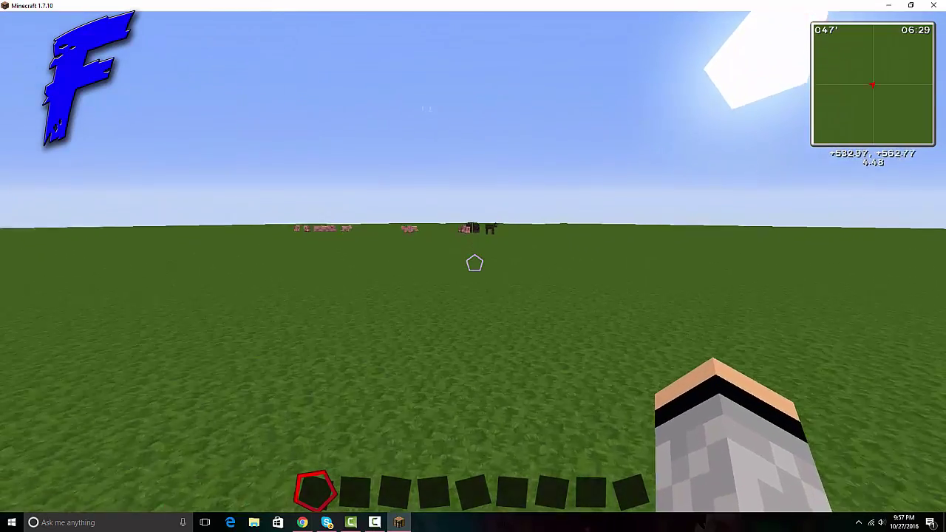
key(w)
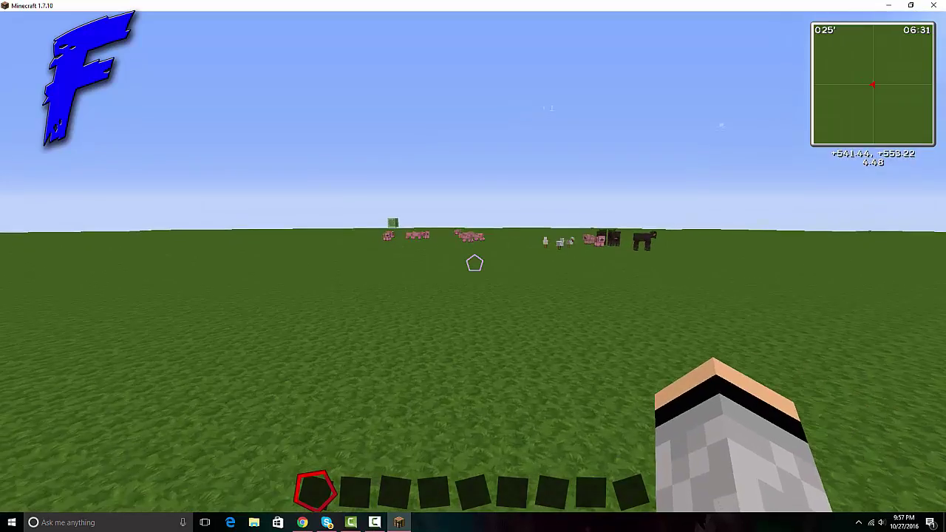
key(e)
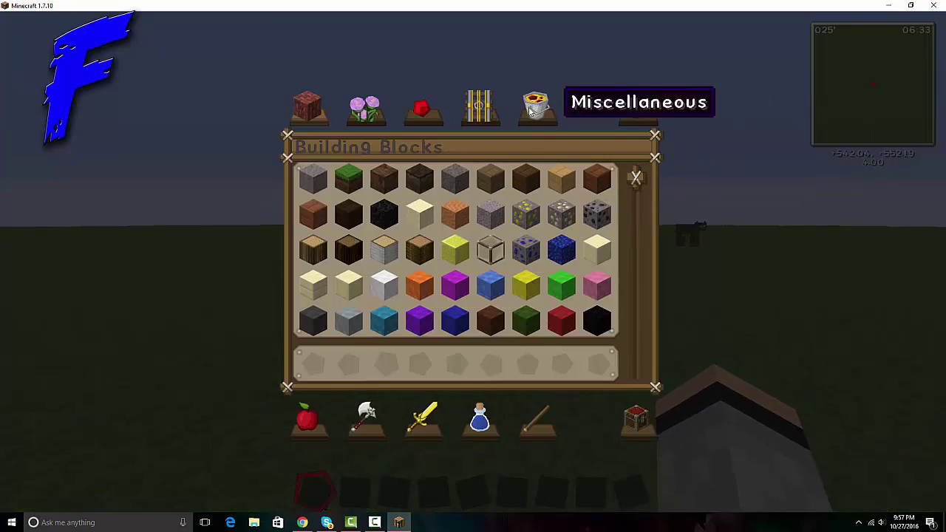
key(e)
key(w)
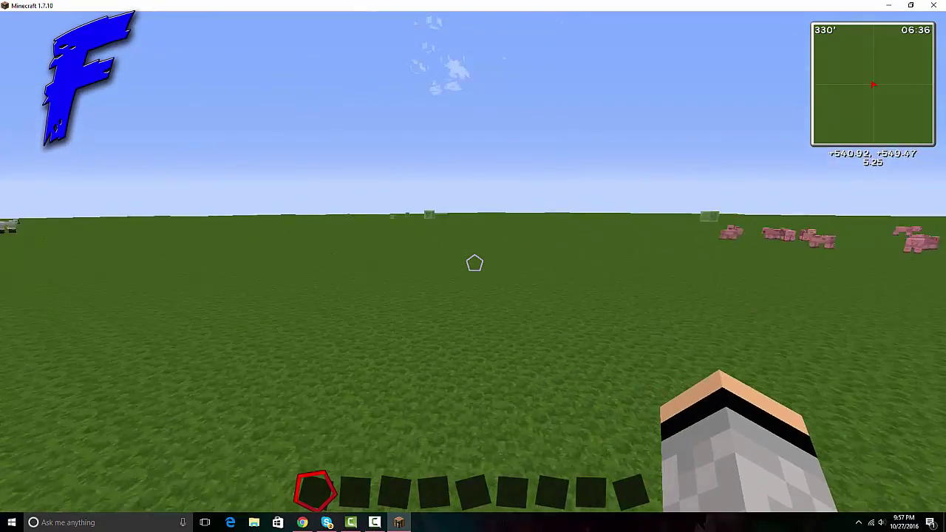
key(w)
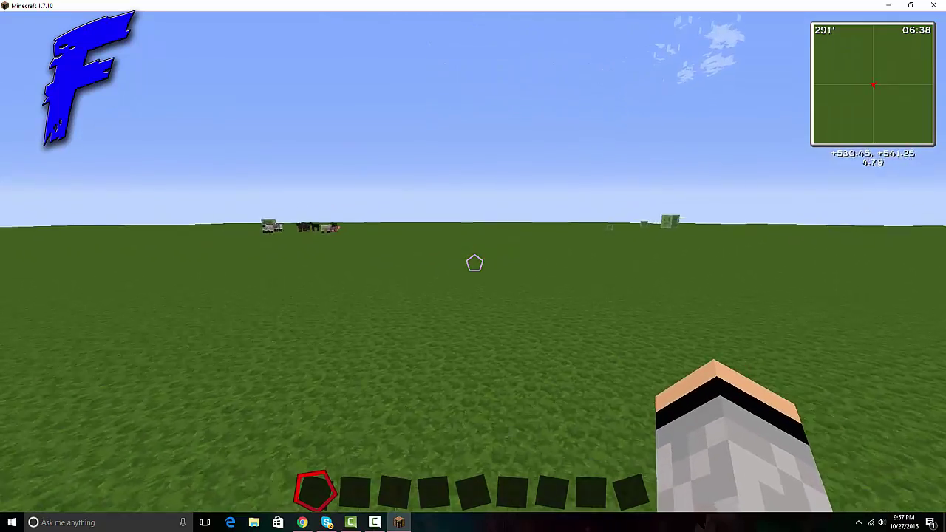
key(w)
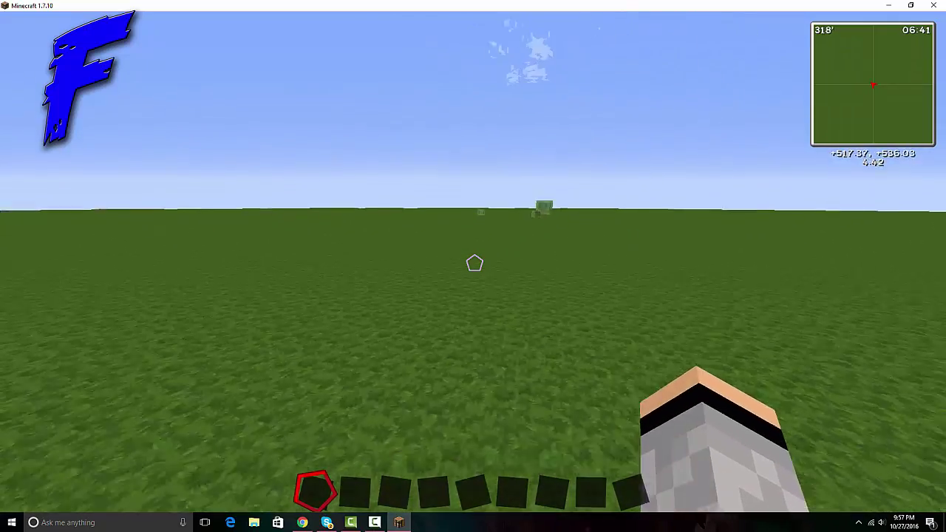
key(w)
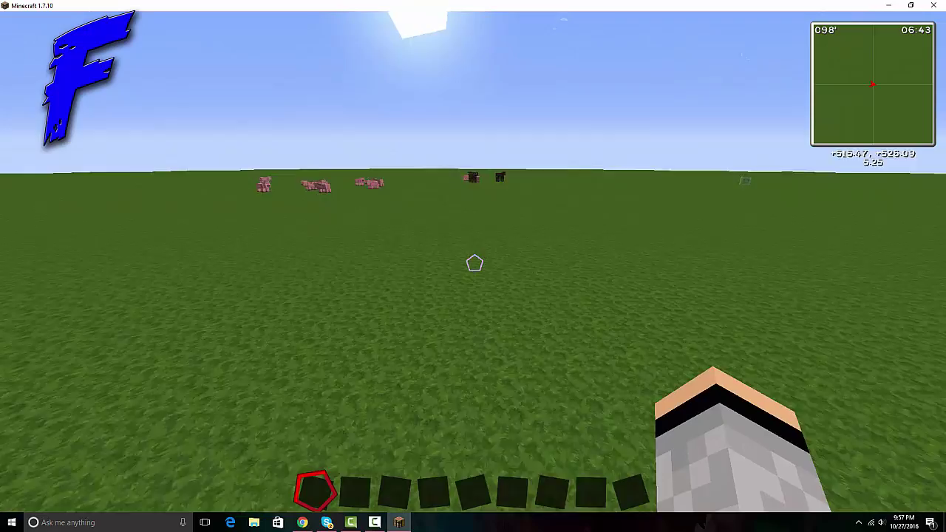
key(w)
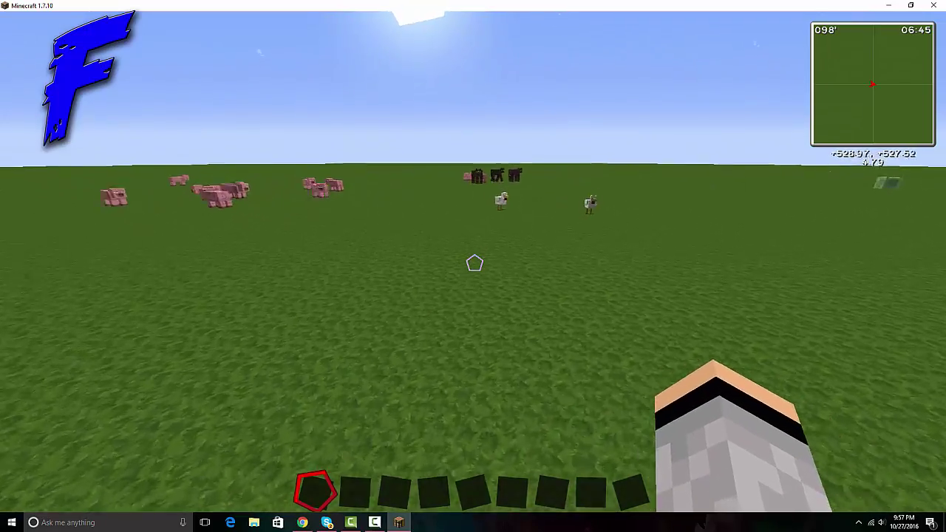
key(w)
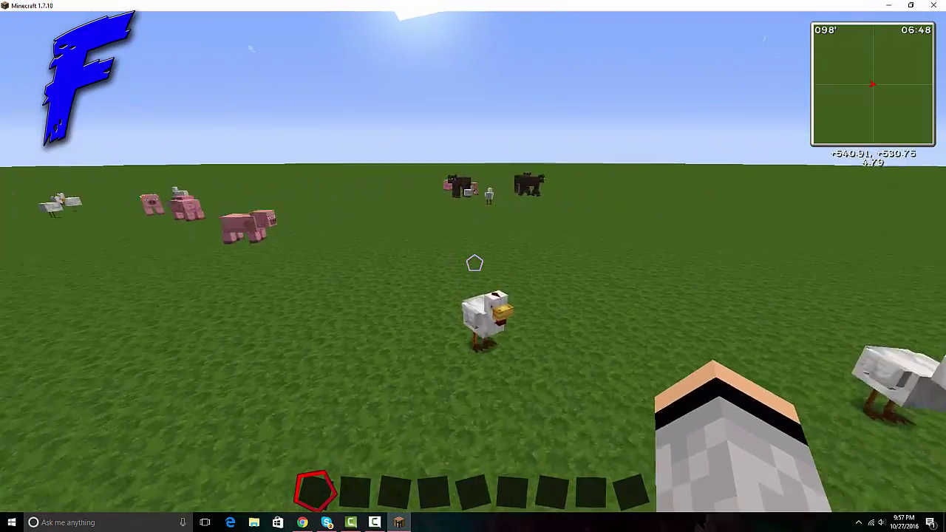
key(w)
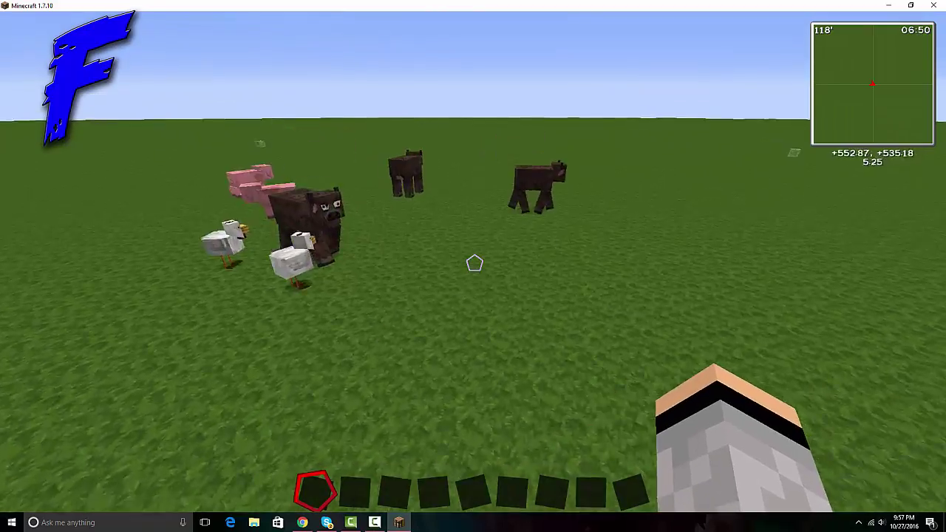
key(w)
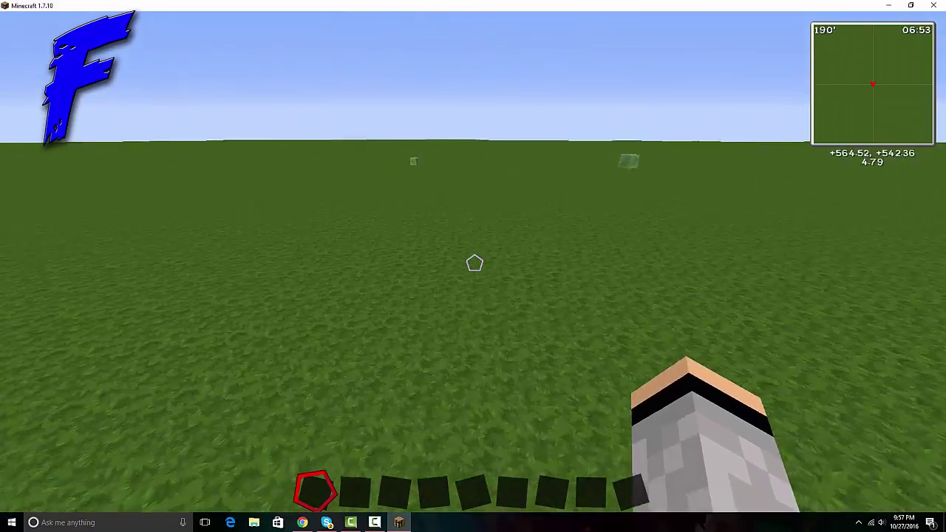
key(w)
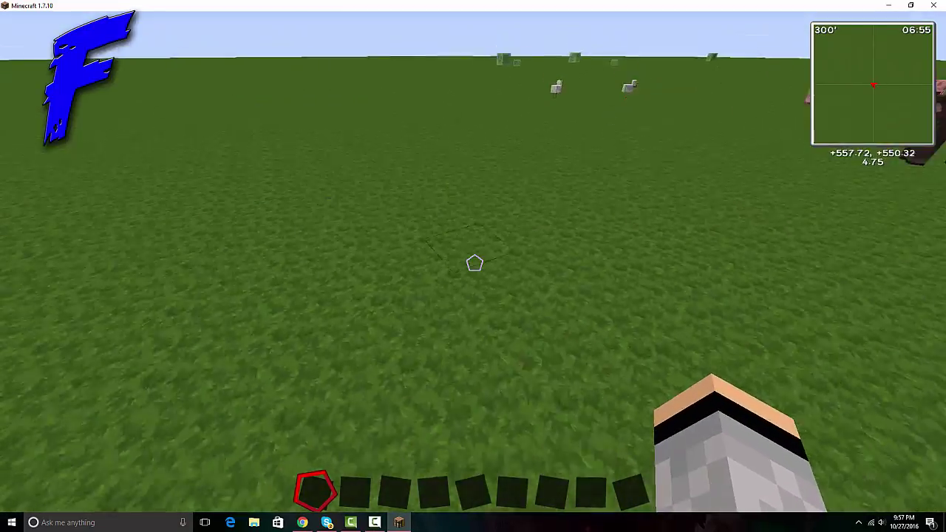
key(w)
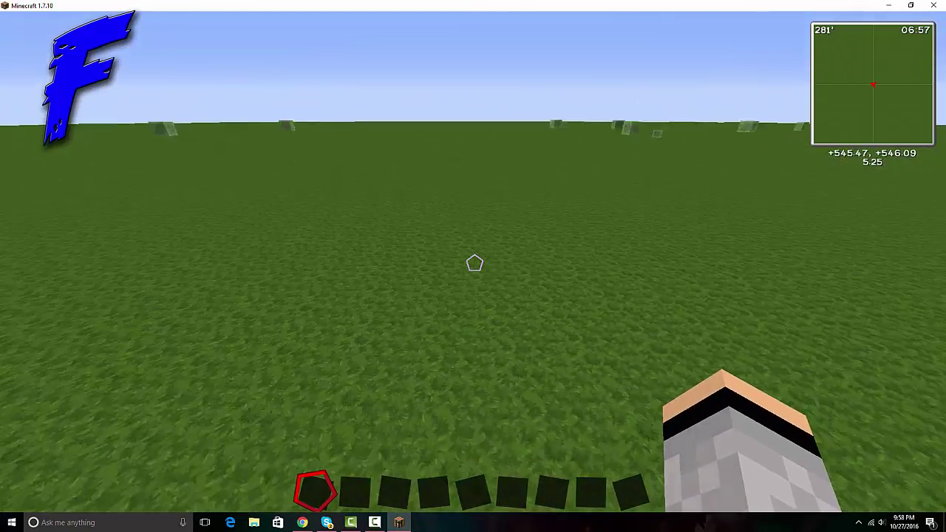